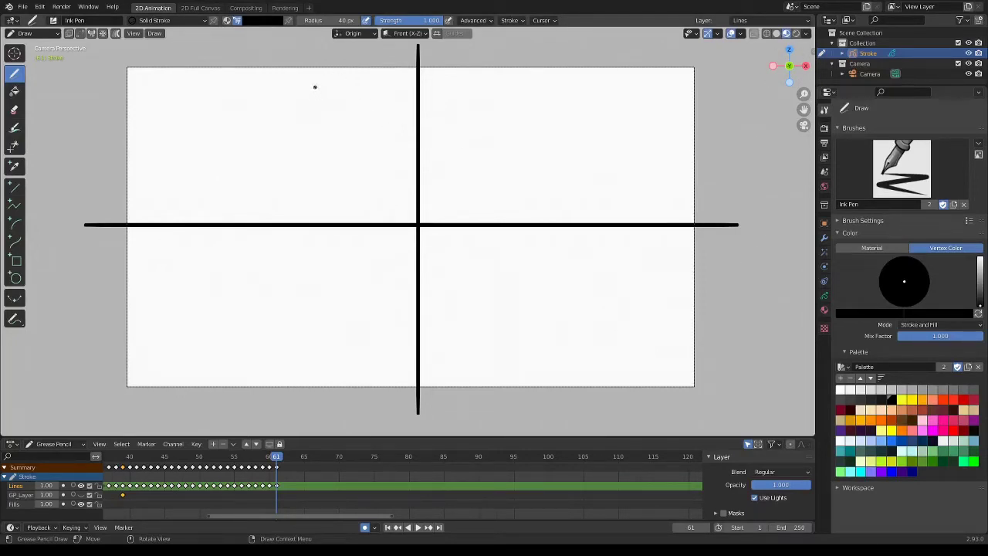
Step: Draw the head outline and the raised hand's fingers in the top-left panel
{"action": "mouse_move", "coordinate": [316, 88]}
{"action": "left_mouse_down"}
{"action": "mouse_move", "coordinate": [314, 142]}
{"action": "mouse_move", "coordinate": [336, 157]}
{"action": "left_mouse_up"}
{"action": "mouse_move", "coordinate": [347, 77]}
{"action": "left_mouse_down"}
{"action": "mouse_move", "coordinate": [377, 126]}
{"action": "mouse_move", "coordinate": [301, 189]}
{"action": "mouse_move", "coordinate": [388, 163]}
{"action": "left_mouse_up"}
{"action": "mouse_move", "coordinate": [268, 188]}
{"action": "left_mouse_down"}
{"action": "mouse_move", "coordinate": [241, 166]}
{"action": "mouse_move", "coordinate": [211, 190]}
{"action": "mouse_move", "coordinate": [218, 220]}
{"action": "mouse_move", "coordinate": [218, 201]}
{"action": "left_mouse_up"}
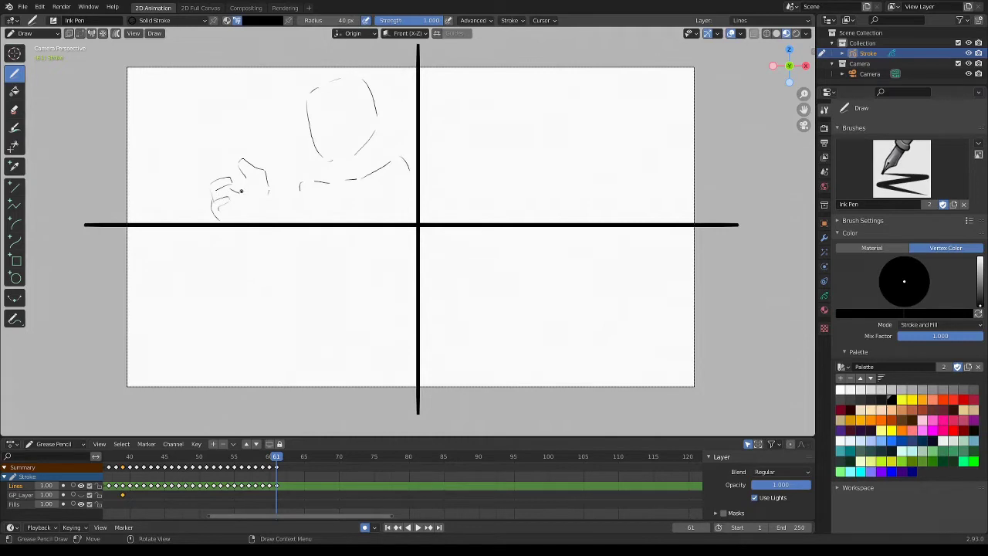
{"action": "left_click_drag", "start_coordinate": [268, 189], "coordinate": [279, 208]}
Step: Darken the bottom of the head, extend the left shoulder line and refine the head contours
{"action": "mouse_move", "coordinate": [328, 159]}
{"action": "left_mouse_down"}
{"action": "mouse_move", "coordinate": [372, 159]}
{"action": "mouse_move", "coordinate": [309, 175]}
{"action": "left_mouse_up"}
{"action": "left_click_drag", "start_coordinate": [299, 184], "coordinate": [280, 218]}
{"action": "left_click_drag", "start_coordinate": [369, 94], "coordinate": [373, 118]}
{"action": "left_click_drag", "start_coordinate": [311, 107], "coordinate": [331, 83]}
Step: Outline a larger second head with cheek, jaw, neck and collar lines at the panel's left
{"action": "left_click_drag", "start_coordinate": [255, 62], "coordinate": [248, 116]}
{"action": "mouse_move", "coordinate": [237, 134]}
{"action": "left_mouse_down"}
{"action": "mouse_move", "coordinate": [181, 126]}
{"action": "mouse_move", "coordinate": [158, 94]}
{"action": "left_mouse_up"}
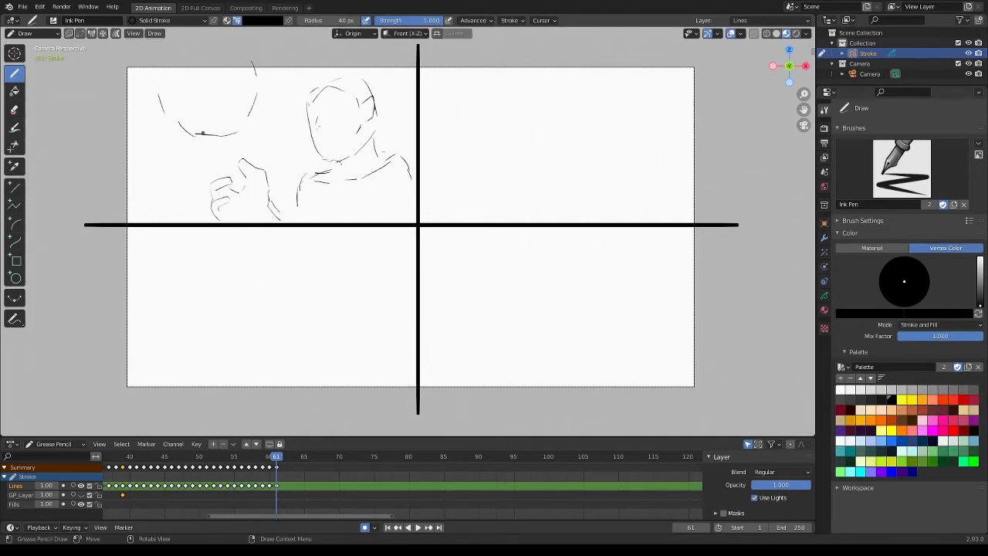
{"action": "left_click_drag", "start_coordinate": [202, 135], "coordinate": [185, 162]}
{"action": "left_click_drag", "start_coordinate": [125, 169], "coordinate": [187, 171]}
Step: Extend the second head's cheek and top outline and add side strokes to the face
{"action": "left_click_drag", "start_coordinate": [157, 76], "coordinate": [160, 94]}
{"action": "left_click_drag", "start_coordinate": [254, 43], "coordinate": [256, 63]}
{"action": "left_click_drag", "start_coordinate": [139, 70], "coordinate": [130, 132]}
{"action": "left_click_drag", "start_coordinate": [257, 83], "coordinate": [241, 114]}
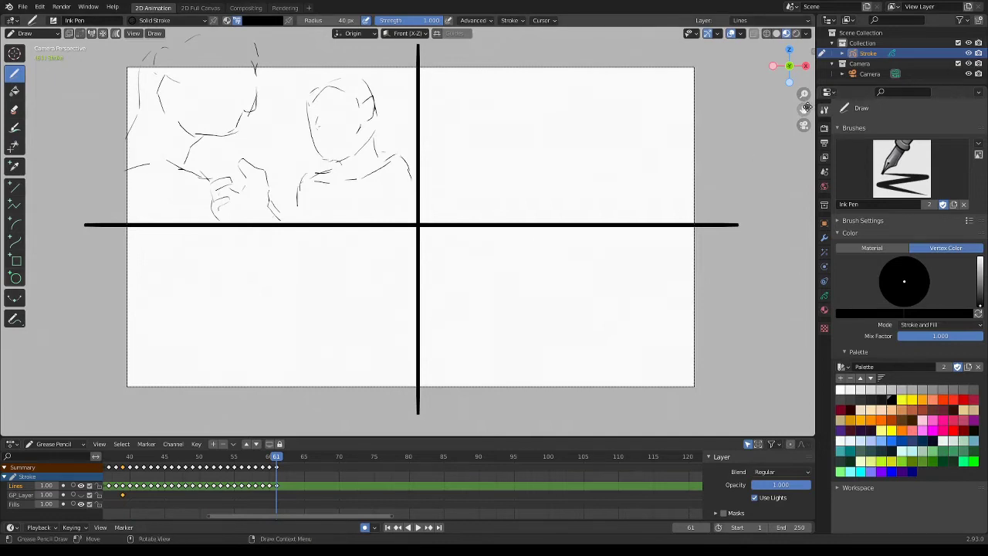
{"action": "left_click_drag", "start_coordinate": [804, 109], "coordinate": [807, 104]}
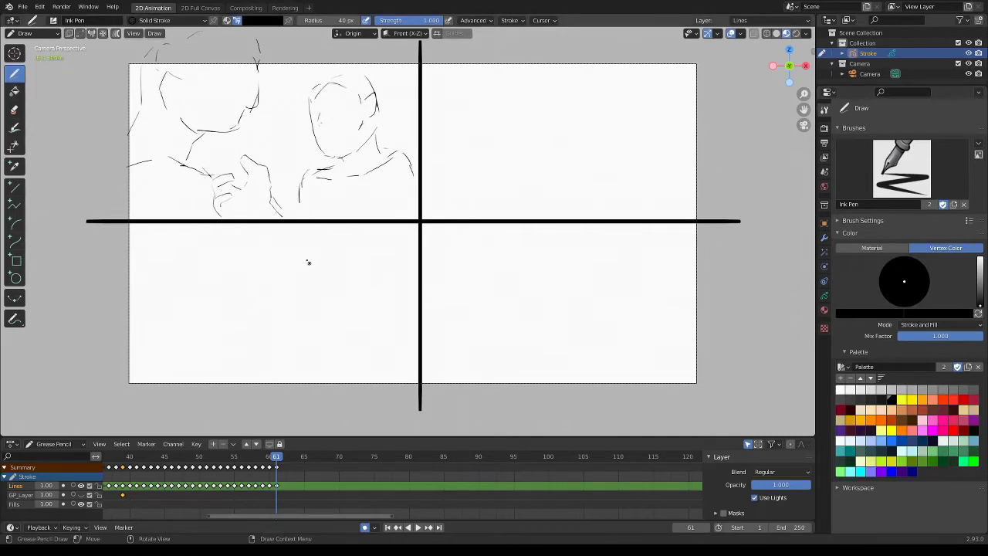
Step: Draw two small heads with body lines in the lower-left panel
{"action": "mouse_move", "coordinate": [274, 244]}
{"action": "left_mouse_down"}
{"action": "mouse_move", "coordinate": [278, 261]}
{"action": "mouse_move", "coordinate": [307, 264]}
{"action": "mouse_move", "coordinate": [295, 316]}
{"action": "left_mouse_up"}
{"action": "left_click_drag", "start_coordinate": [311, 268], "coordinate": [321, 287]}
{"action": "mouse_move", "coordinate": [210, 242]}
{"action": "left_mouse_down"}
{"action": "mouse_move", "coordinate": [225, 231]}
{"action": "mouse_move", "coordinate": [226, 245]}
{"action": "mouse_move", "coordinate": [209, 254]}
{"action": "mouse_move", "coordinate": [224, 260]}
{"action": "mouse_move", "coordinate": [232, 317]}
{"action": "left_mouse_up"}
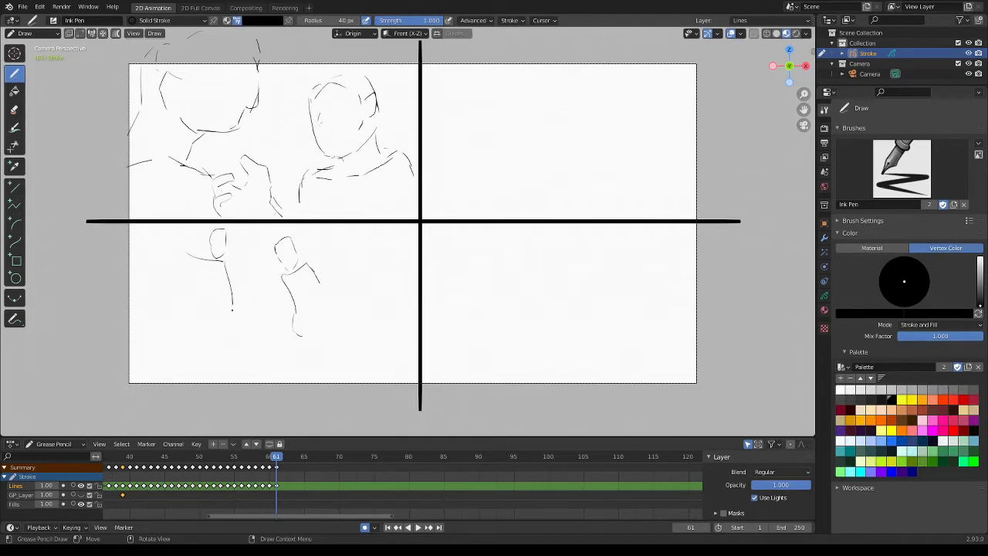
{"action": "left_click_drag", "start_coordinate": [187, 253], "coordinate": [186, 316]}
{"action": "left_click_drag", "start_coordinate": [227, 262], "coordinate": [240, 352]}
{"action": "left_click_drag", "start_coordinate": [189, 309], "coordinate": [188, 355]}
Step: Add a third figure stroke, a long curved ground line and a fist at the arm's end
{"action": "mouse_move", "coordinate": [355, 254]}
{"action": "left_mouse_down"}
{"action": "mouse_move", "coordinate": [357, 283]}
{"action": "mouse_move", "coordinate": [388, 254]}
{"action": "mouse_move", "coordinate": [394, 286]}
{"action": "mouse_move", "coordinate": [378, 300]}
{"action": "mouse_move", "coordinate": [396, 294]}
{"action": "mouse_move", "coordinate": [405, 319]}
{"action": "mouse_move", "coordinate": [357, 332]}
{"action": "left_mouse_up"}
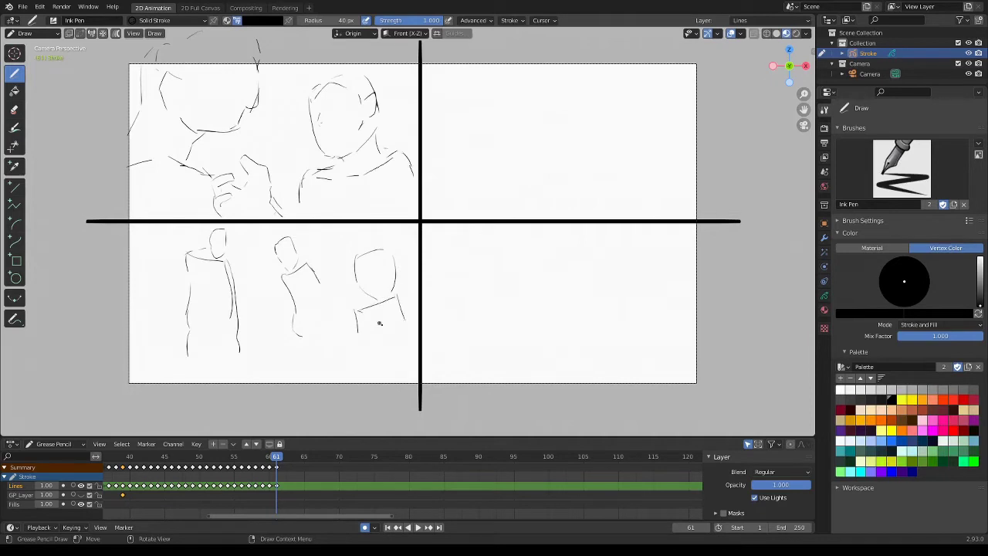
{"action": "left_click_drag", "start_coordinate": [402, 355], "coordinate": [219, 387]}
{"action": "left_click_drag", "start_coordinate": [393, 349], "coordinate": [406, 352]}
{"action": "mouse_move", "coordinate": [359, 302]}
{"action": "left_mouse_down"}
{"action": "mouse_move", "coordinate": [362, 315]}
{"action": "mouse_move", "coordinate": [347, 315]}
{"action": "mouse_move", "coordinate": [338, 342]}
{"action": "left_mouse_up"}
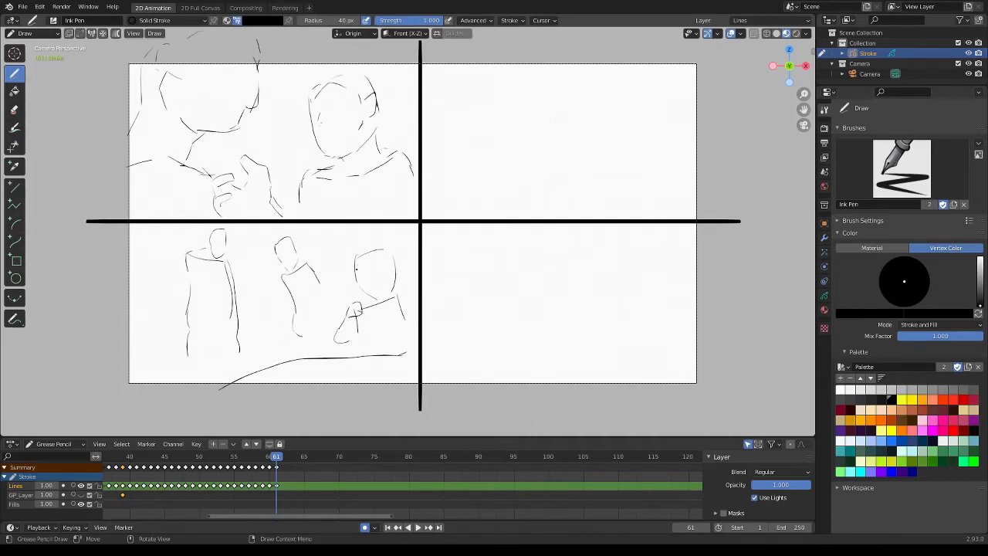
Step: Refine the right figure's head and body, and add chest, hand strokes and an eye to the middle figure
{"action": "mouse_move", "coordinate": [356, 264]}
{"action": "left_mouse_down"}
{"action": "mouse_move", "coordinate": [360, 289]}
{"action": "mouse_move", "coordinate": [413, 341]}
{"action": "left_mouse_up"}
{"action": "mouse_move", "coordinate": [354, 351]}
{"action": "left_mouse_down"}
{"action": "mouse_move", "coordinate": [355, 323]}
{"action": "mouse_move", "coordinate": [352, 334]}
{"action": "left_mouse_up"}
{"action": "mouse_move", "coordinate": [354, 279]}
{"action": "left_mouse_down"}
{"action": "mouse_move", "coordinate": [357, 292]}
{"action": "mouse_move", "coordinate": [356, 280]}
{"action": "mouse_move", "coordinate": [397, 287]}
{"action": "left_mouse_up"}
{"action": "left_click_drag", "start_coordinate": [366, 250], "coordinate": [355, 261]}
{"action": "left_click_drag", "start_coordinate": [300, 286], "coordinate": [329, 288]}
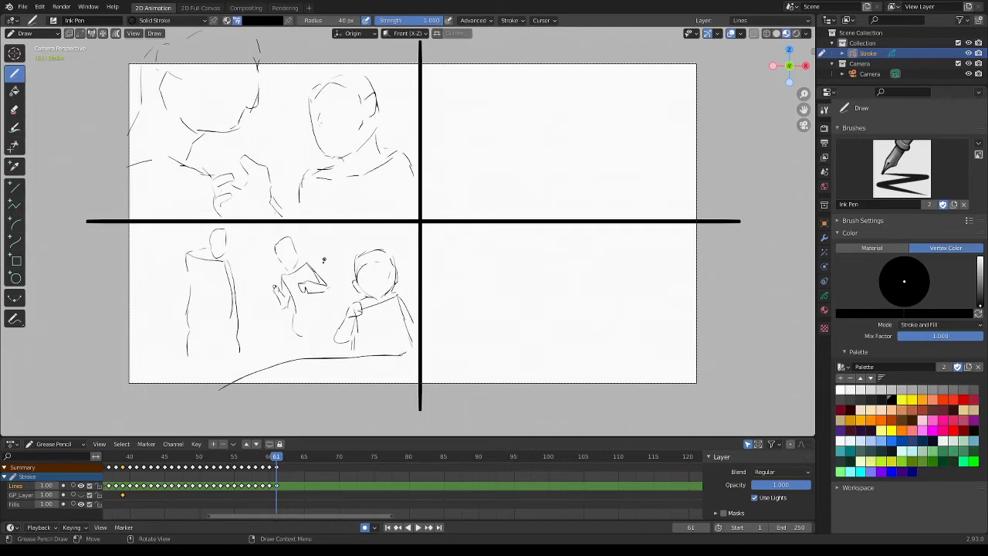
{"action": "left_click_drag", "start_coordinate": [325, 292], "coordinate": [333, 341]}
{"action": "left_click", "coordinate": [291, 248]}
Step: Complete the leftmost figure's head, arm, hand and right side in the lower-left panel
{"action": "left_click_drag", "start_coordinate": [225, 230], "coordinate": [228, 256]}
{"action": "mouse_move", "coordinate": [196, 257]}
{"action": "left_mouse_down"}
{"action": "mouse_move", "coordinate": [199, 274]}
{"action": "mouse_move", "coordinate": [163, 300]}
{"action": "mouse_move", "coordinate": [177, 299]}
{"action": "mouse_move", "coordinate": [164, 318]}
{"action": "mouse_move", "coordinate": [176, 338]}
{"action": "left_mouse_up"}
{"action": "mouse_move", "coordinate": [176, 304]}
{"action": "left_mouse_down"}
{"action": "mouse_move", "coordinate": [186, 337]}
{"action": "mouse_move", "coordinate": [178, 351]}
{"action": "left_mouse_up"}
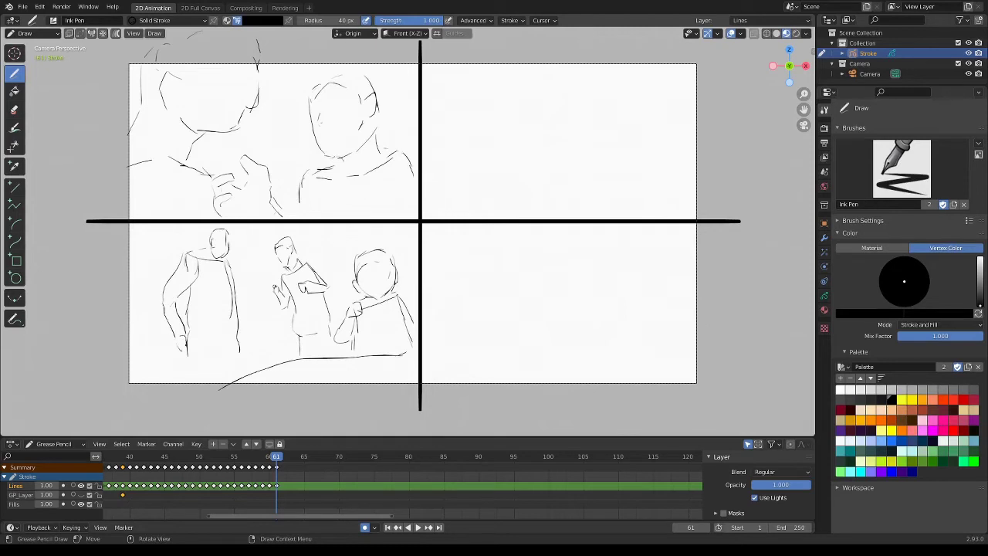
{"action": "left_click_drag", "start_coordinate": [174, 303], "coordinate": [189, 340]}
{"action": "left_click_drag", "start_coordinate": [230, 258], "coordinate": [244, 357]}
{"action": "left_click_drag", "start_coordinate": [185, 359], "coordinate": [184, 376]}
{"action": "left_click_drag", "start_coordinate": [243, 350], "coordinate": [246, 367]}
{"action": "left_click_drag", "start_coordinate": [230, 255], "coordinate": [244, 309]}
Step: Add strokes beside the left figure's head and background lines around the group
{"action": "left_click_drag", "start_coordinate": [205, 235], "coordinate": [207, 249]}
{"action": "left_click_drag", "start_coordinate": [249, 249], "coordinate": [220, 232]}
{"action": "left_click_drag", "start_coordinate": [257, 230], "coordinate": [259, 254]}
{"action": "left_click_drag", "start_coordinate": [330, 251], "coordinate": [348, 252]}
{"action": "left_click_drag", "start_coordinate": [259, 264], "coordinate": [260, 339]}
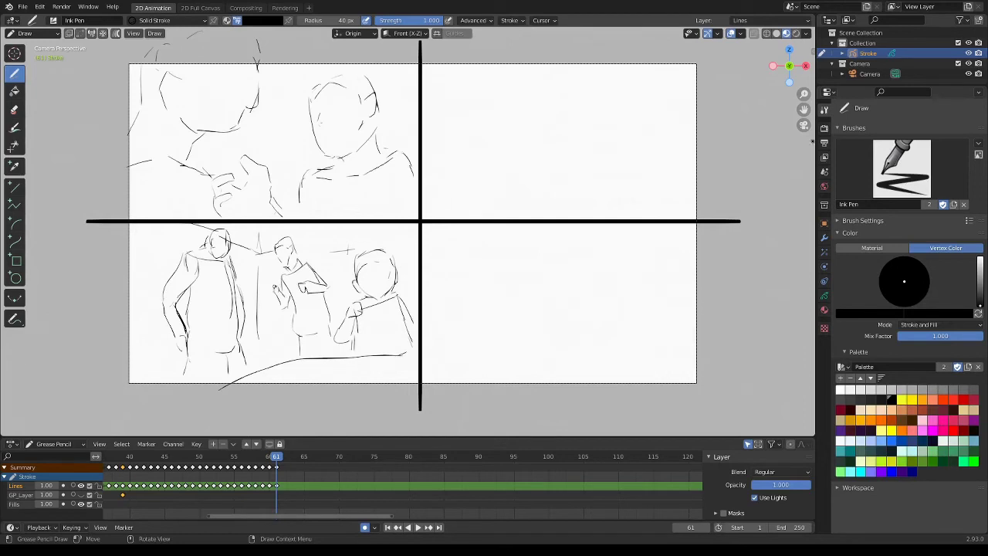
Step: Outline a close-up face with cheek, jaw, neck, collar and shoulder lines in the upper-right panel
{"action": "left_click_drag", "start_coordinate": [804, 108], "coordinate": [798, 113]}
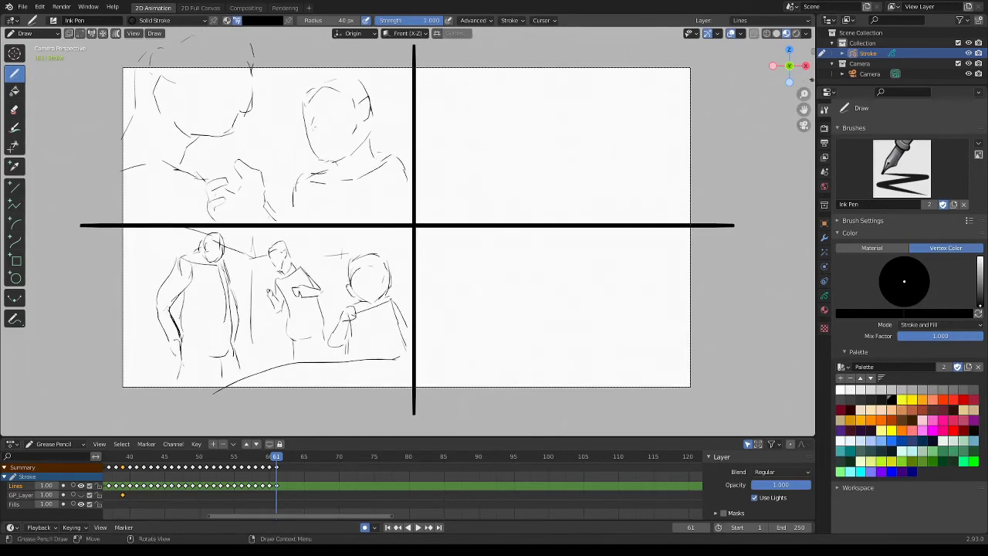
{"action": "left_click_drag", "start_coordinate": [500, 85], "coordinate": [507, 119]}
{"action": "mouse_move", "coordinate": [553, 53]}
{"action": "left_mouse_down"}
{"action": "mouse_move", "coordinate": [564, 59]}
{"action": "mouse_move", "coordinate": [572, 114]}
{"action": "mouse_move", "coordinate": [559, 141]}
{"action": "left_mouse_up"}
{"action": "left_click_drag", "start_coordinate": [544, 143], "coordinate": [504, 116]}
{"action": "mouse_move", "coordinate": [481, 168]}
{"action": "left_mouse_down"}
{"action": "mouse_move", "coordinate": [459, 169]}
{"action": "mouse_move", "coordinate": [456, 207]}
{"action": "mouse_move", "coordinate": [557, 161]}
{"action": "mouse_move", "coordinate": [612, 205]}
{"action": "left_mouse_up"}
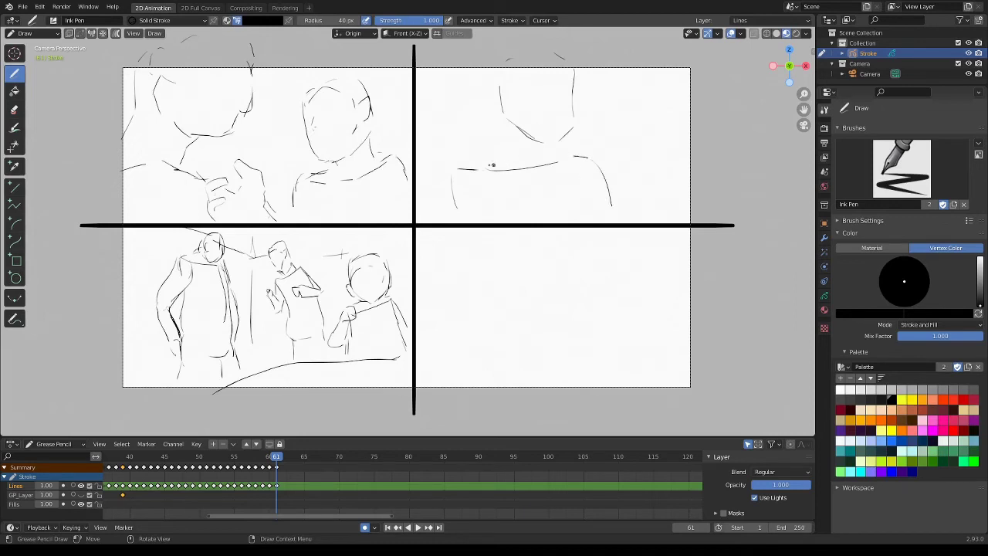
{"action": "left_click_drag", "start_coordinate": [501, 185], "coordinate": [500, 214]}
{"action": "left_click_drag", "start_coordinate": [455, 171], "coordinate": [450, 218]}
{"action": "mouse_move", "coordinate": [462, 163]}
{"action": "left_mouse_down"}
{"action": "mouse_move", "coordinate": [487, 147]}
{"action": "mouse_move", "coordinate": [561, 146]}
{"action": "mouse_move", "coordinate": [596, 214]}
{"action": "left_mouse_up"}
{"action": "left_click_drag", "start_coordinate": [610, 205], "coordinate": [614, 223]}
Step: Add the head's top, hair strokes, a shoulder tick and a long vertical background line
{"action": "mouse_move", "coordinate": [503, 85]}
{"action": "left_mouse_down"}
{"action": "mouse_move", "coordinate": [516, 54]}
{"action": "mouse_move", "coordinate": [501, 112]}
{"action": "left_mouse_up"}
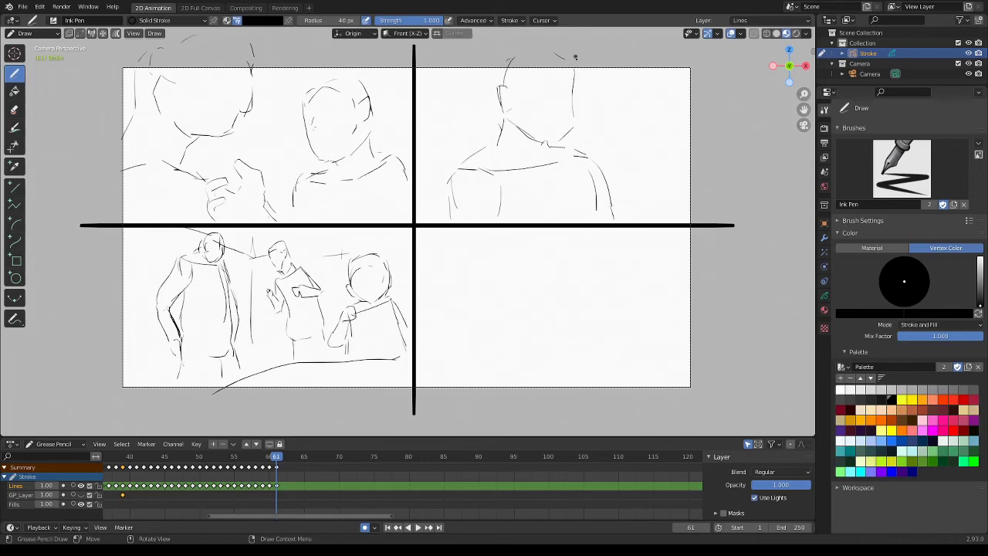
{"action": "left_click_drag", "start_coordinate": [575, 100], "coordinate": [544, 145]}
{"action": "left_click_drag", "start_coordinate": [550, 59], "coordinate": [525, 45]}
{"action": "left_click_drag", "start_coordinate": [557, 155], "coordinate": [556, 167]}
{"action": "left_click_drag", "start_coordinate": [624, 171], "coordinate": [624, 78]}
{"action": "left_click_drag", "start_coordinate": [625, 214], "coordinate": [648, 223]}
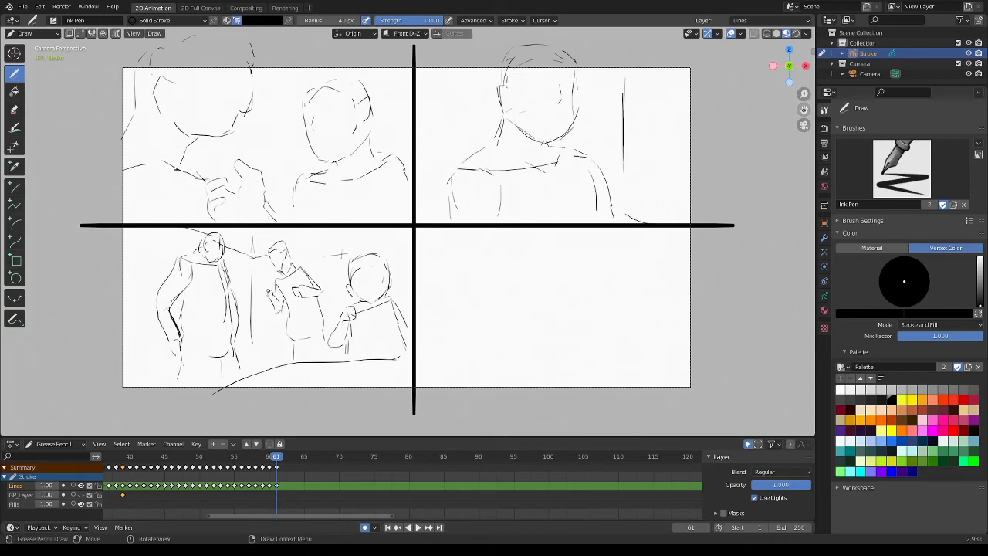
Step: Draw a small figure's head, body, eye and both arms with hands in the lower-right panel
{"action": "left_click_drag", "start_coordinate": [806, 106], "coordinate": [808, 97]}
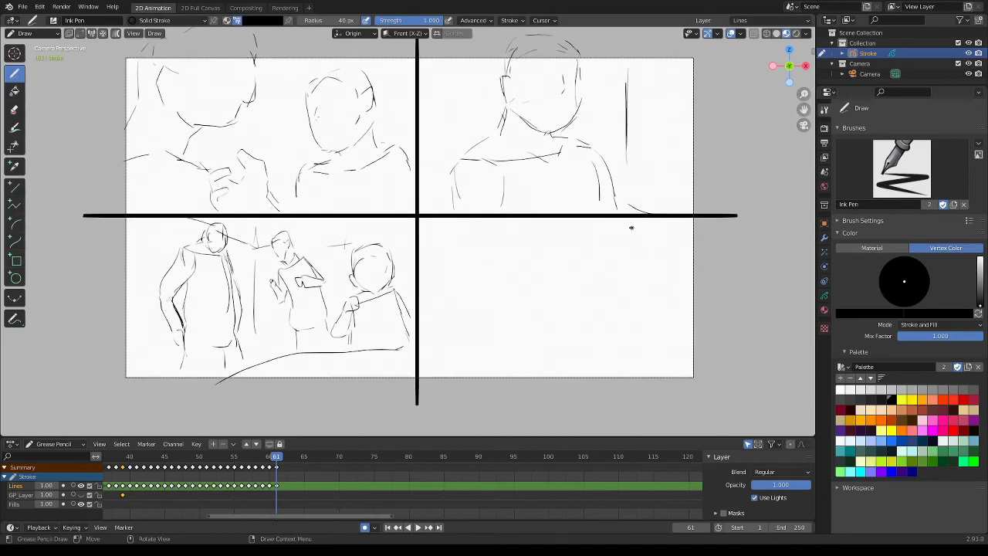
{"action": "left_click_drag", "start_coordinate": [562, 242], "coordinate": [555, 280]}
{"action": "mouse_move", "coordinate": [565, 234]}
{"action": "left_mouse_down"}
{"action": "mouse_move", "coordinate": [558, 258]}
{"action": "mouse_move", "coordinate": [576, 255]}
{"action": "mouse_move", "coordinate": [568, 306]}
{"action": "left_mouse_up"}
{"action": "mouse_move", "coordinate": [580, 257]}
{"action": "left_mouse_down"}
{"action": "mouse_move", "coordinate": [586, 291]}
{"action": "mouse_move", "coordinate": [581, 337]}
{"action": "mouse_move", "coordinate": [567, 342]}
{"action": "mouse_move", "coordinate": [572, 380]}
{"action": "left_mouse_up"}
{"action": "left_click_drag", "start_coordinate": [566, 325], "coordinate": [556, 376]}
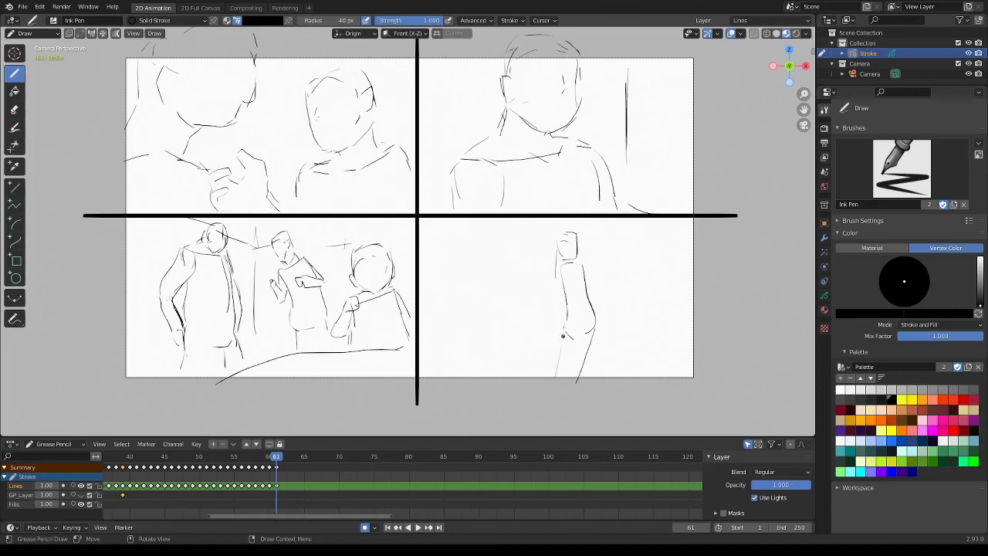
{"action": "left_click_drag", "start_coordinate": [588, 340], "coordinate": [599, 362]}
{"action": "mouse_move", "coordinate": [604, 331]}
{"action": "left_mouse_down"}
{"action": "mouse_move", "coordinate": [601, 345]}
{"action": "mouse_move", "coordinate": [614, 339]}
{"action": "left_mouse_up"}
{"action": "left_click_drag", "start_coordinate": [577, 270], "coordinate": [596, 317]}
{"action": "left_click_drag", "start_coordinate": [560, 243], "coordinate": [563, 245]}
{"action": "left_click_drag", "start_coordinate": [548, 307], "coordinate": [540, 330]}
Step: Add vertical and horizontal background lines, then draw the figure's front and back legs
{"action": "left_click_drag", "start_coordinate": [455, 344], "coordinate": [460, 244]}
{"action": "left_click_drag", "start_coordinate": [432, 365], "coordinate": [464, 357]}
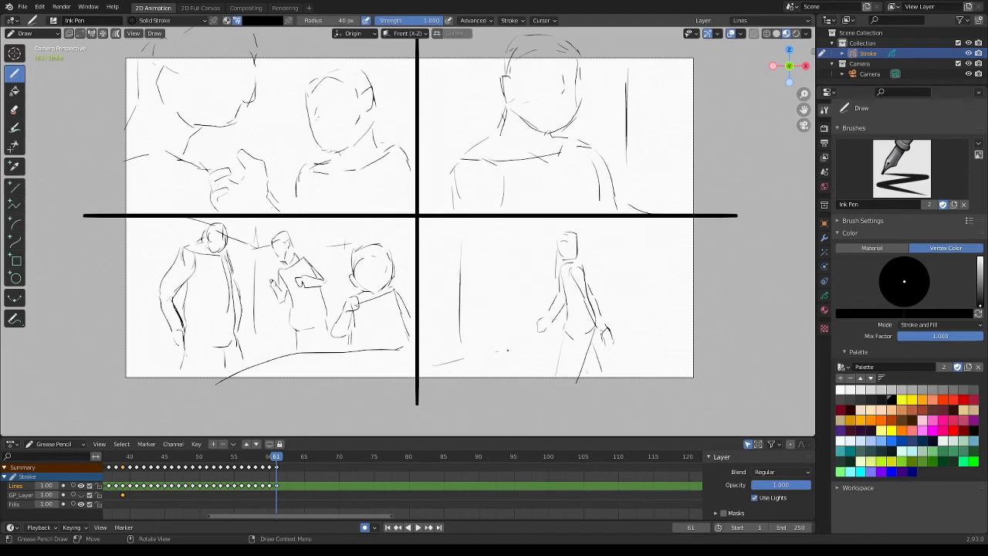
{"action": "left_click_drag", "start_coordinate": [601, 336], "coordinate": [672, 335]}
{"action": "left_click_drag", "start_coordinate": [659, 233], "coordinate": [657, 270]}
{"action": "left_click_drag", "start_coordinate": [504, 257], "coordinate": [503, 339]}
{"action": "left_click_drag", "start_coordinate": [570, 332], "coordinate": [561, 386]}
{"action": "left_click_drag", "start_coordinate": [595, 327], "coordinate": [604, 377]}
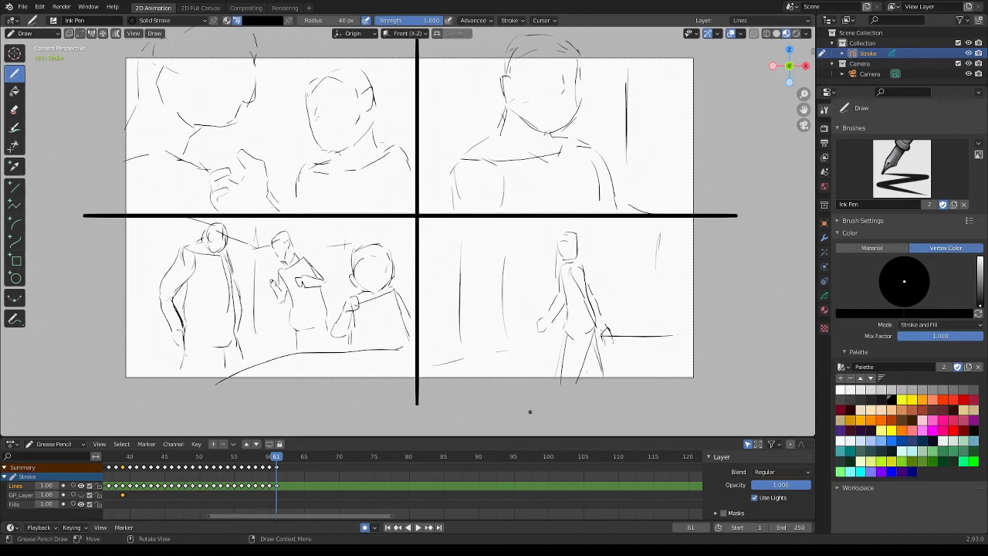